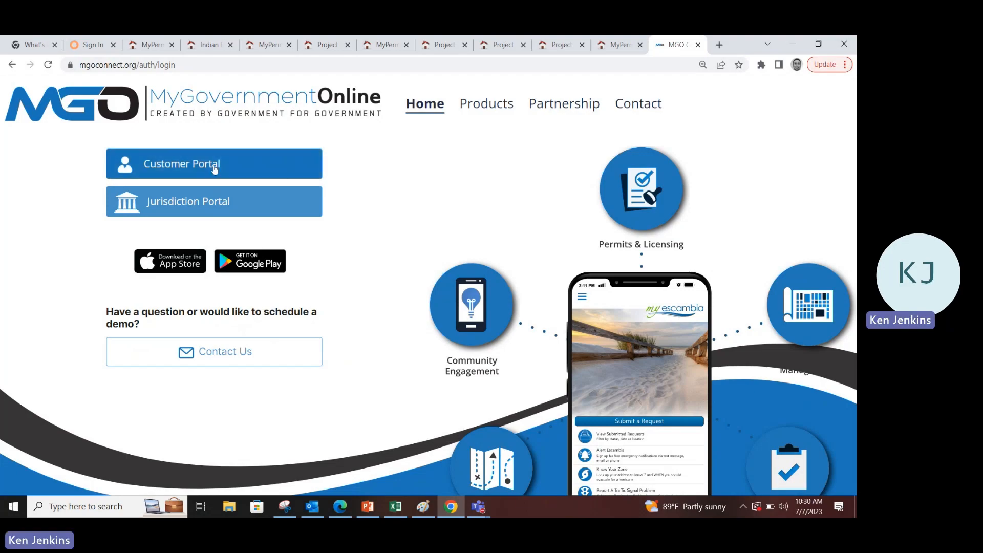
Enter the Customer Portal for US, Florida, Indian River County and open new-account registration
left_click(247, 165)
left_click(267, 182)
type("f")
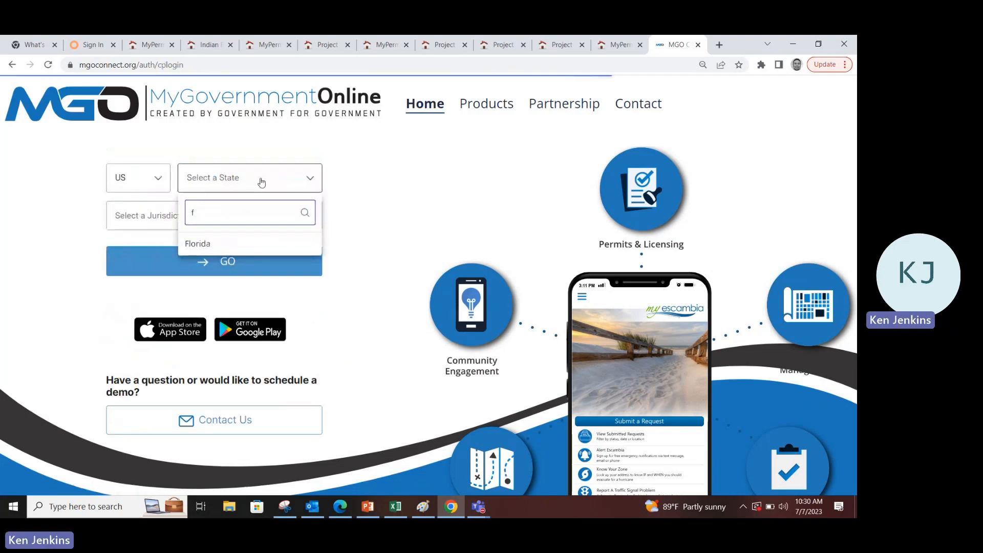
left_click(225, 250)
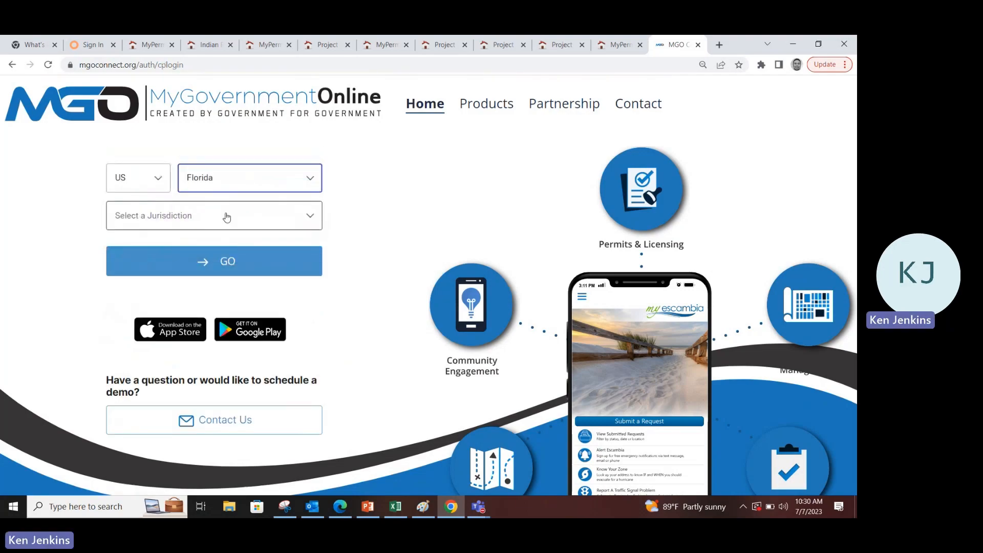
left_click(227, 218)
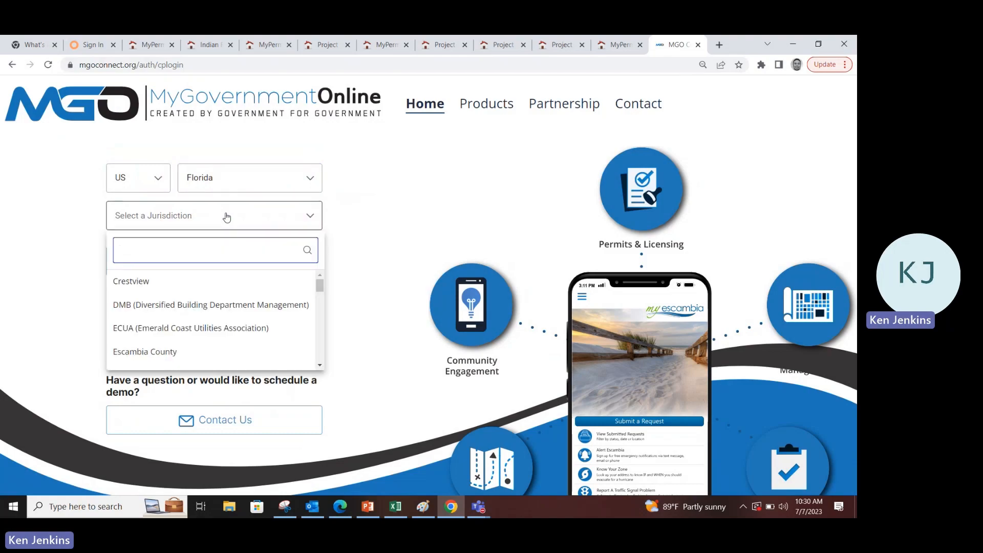
type("indi")
left_click(189, 281)
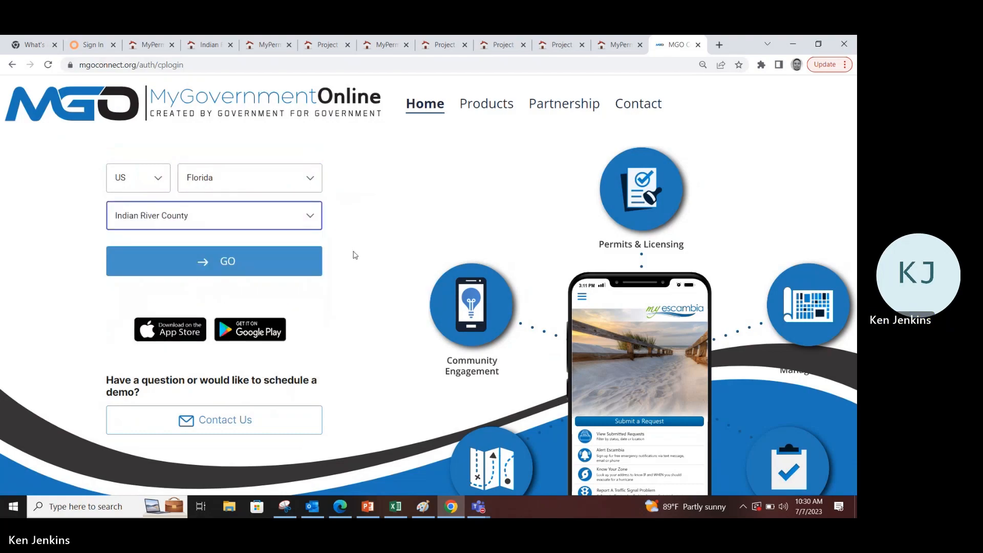
left_click(255, 262)
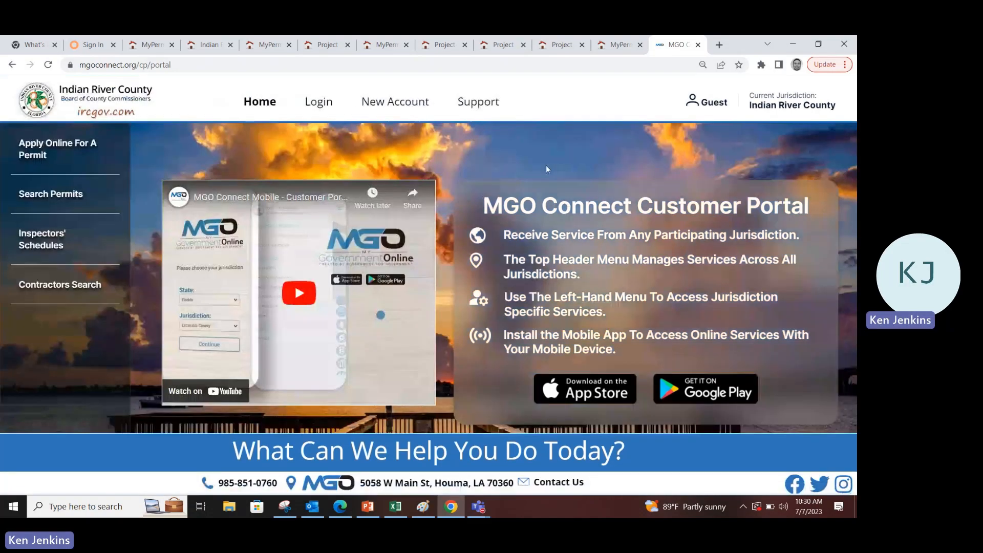
left_click(395, 102)
Scroll through the blank registration form, clicking into the Password and Confirm Password fields
scroll(442, 350, "down", 1)
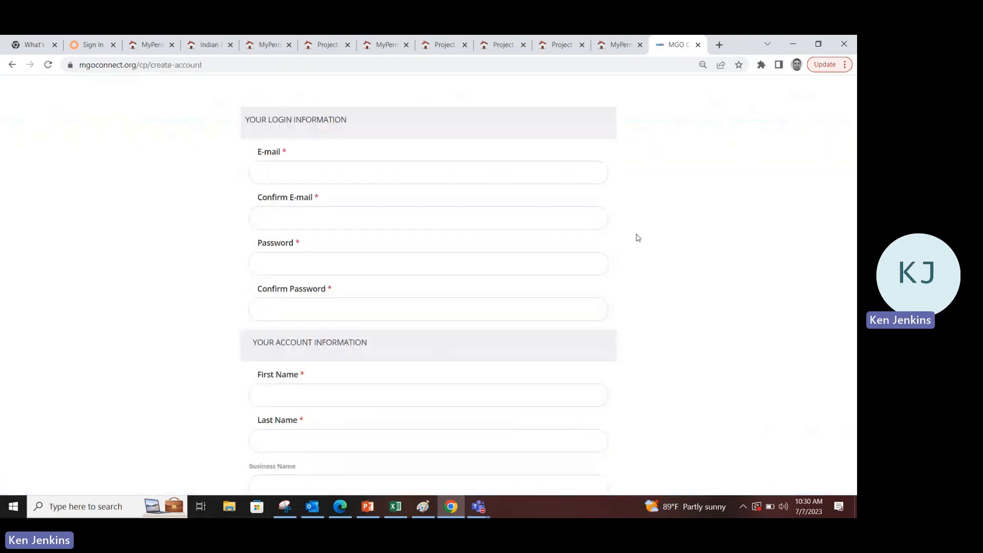
left_click(426, 256)
left_click(432, 304)
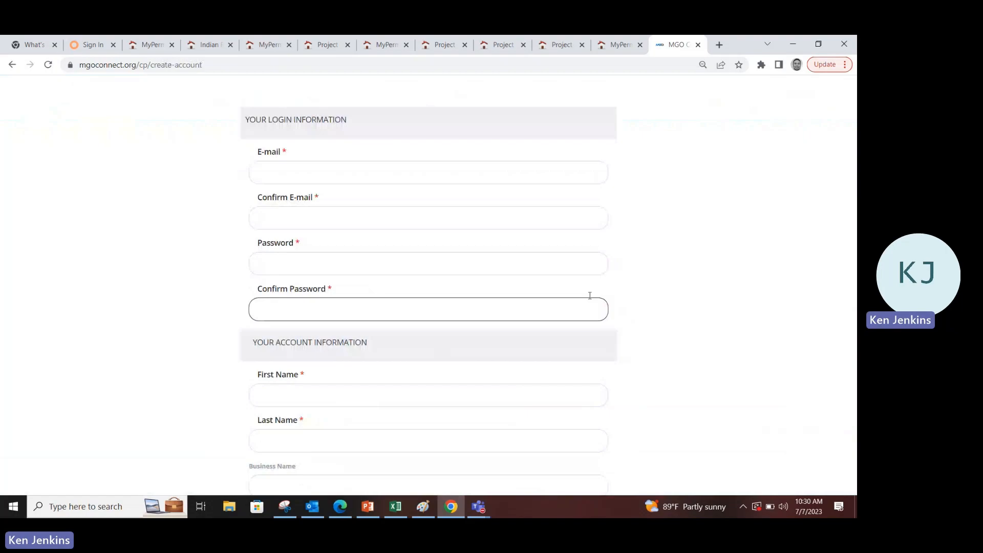
scroll(673, 264, "down", 1)
scroll(672, 263, "down", 3)
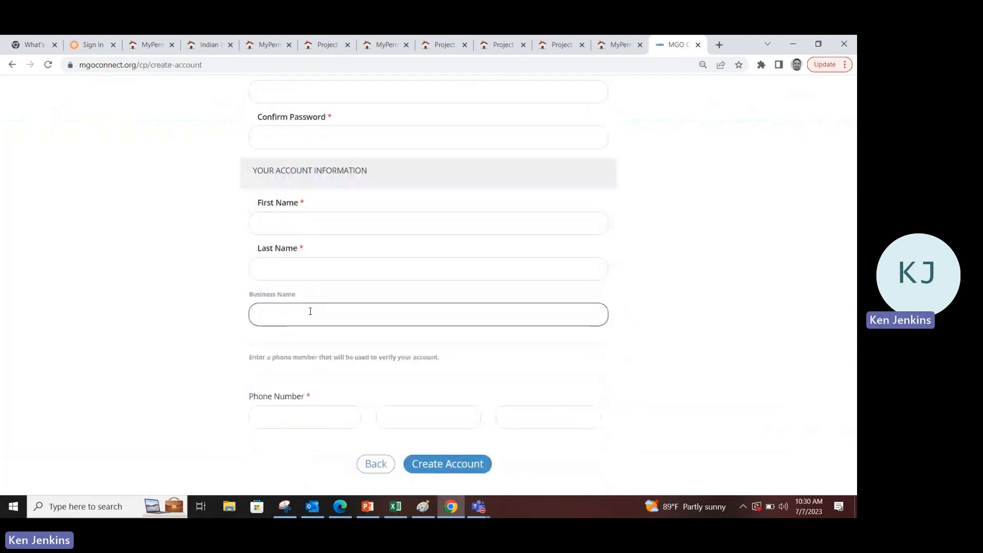
scroll(204, 342, "down", 1)
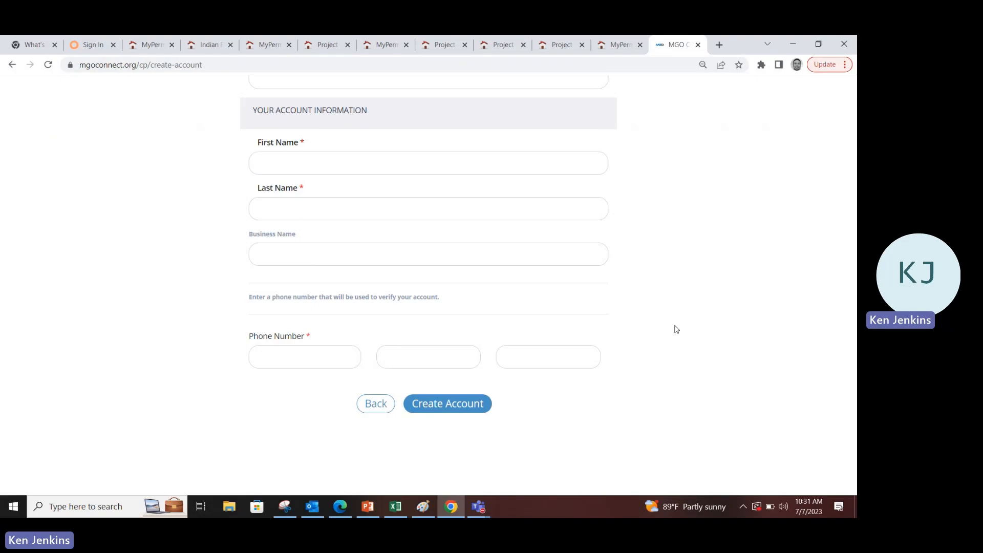
scroll(676, 329, "up", 6)
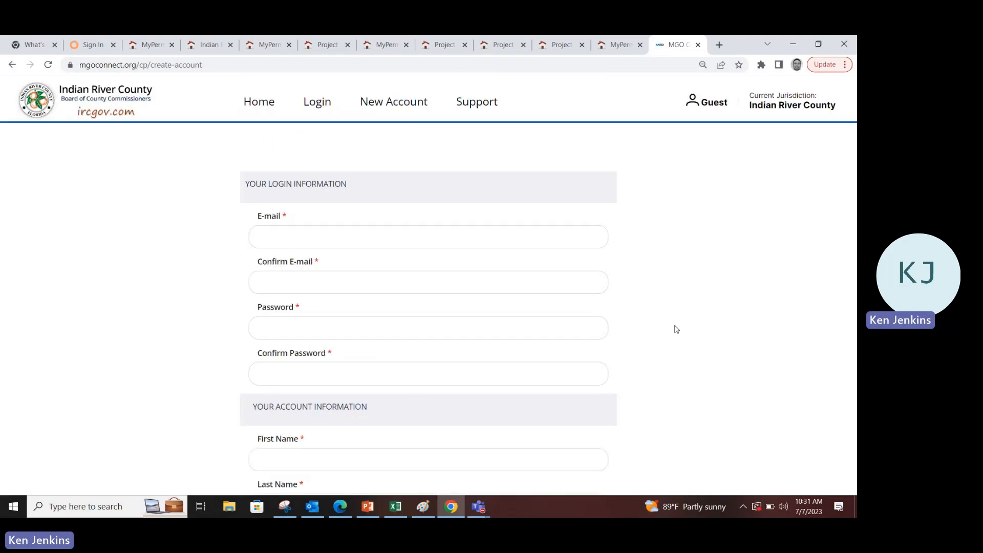
Go to the portal sign-in page and start entering the account e-mail address
left_click(317, 101)
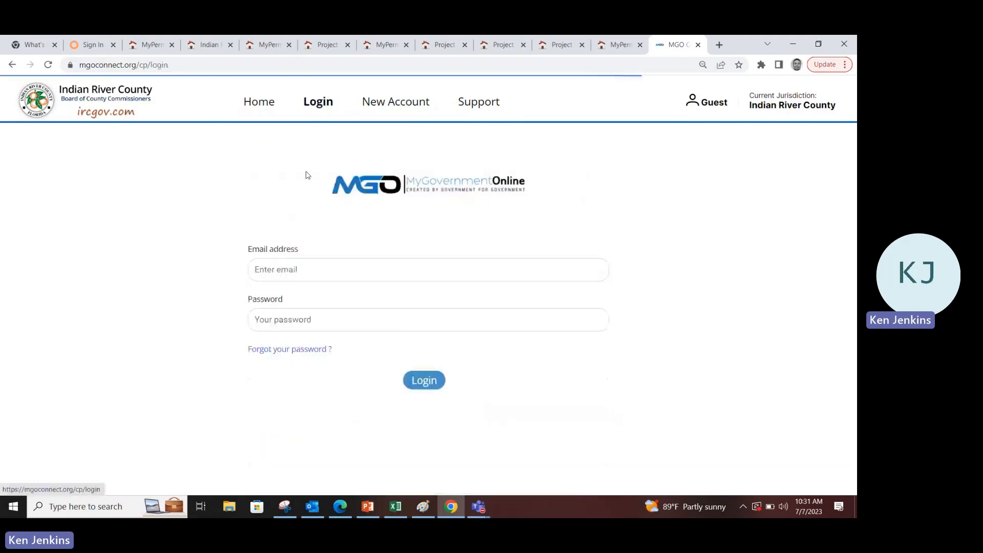
left_click(301, 270)
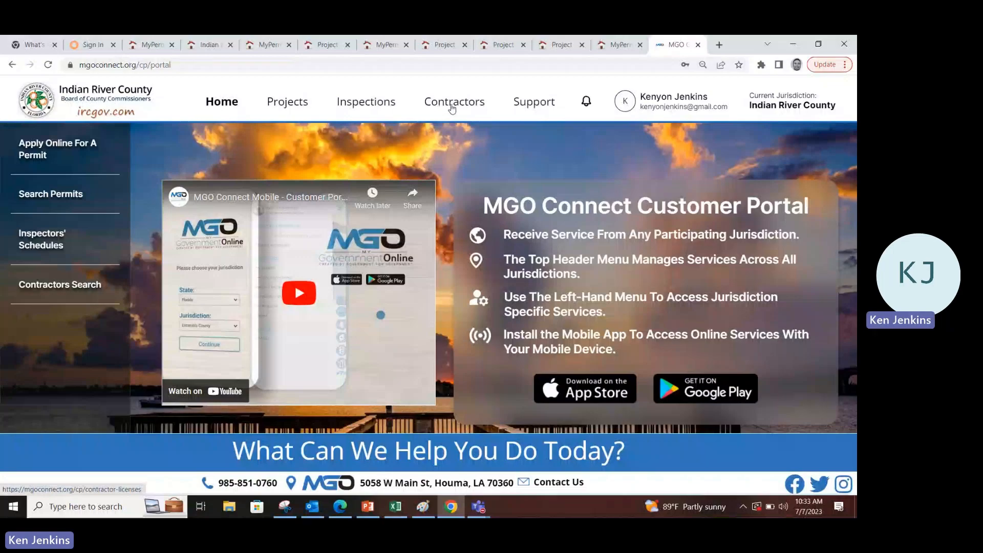
Open the Contractors licenses page from the header
left_click(453, 105)
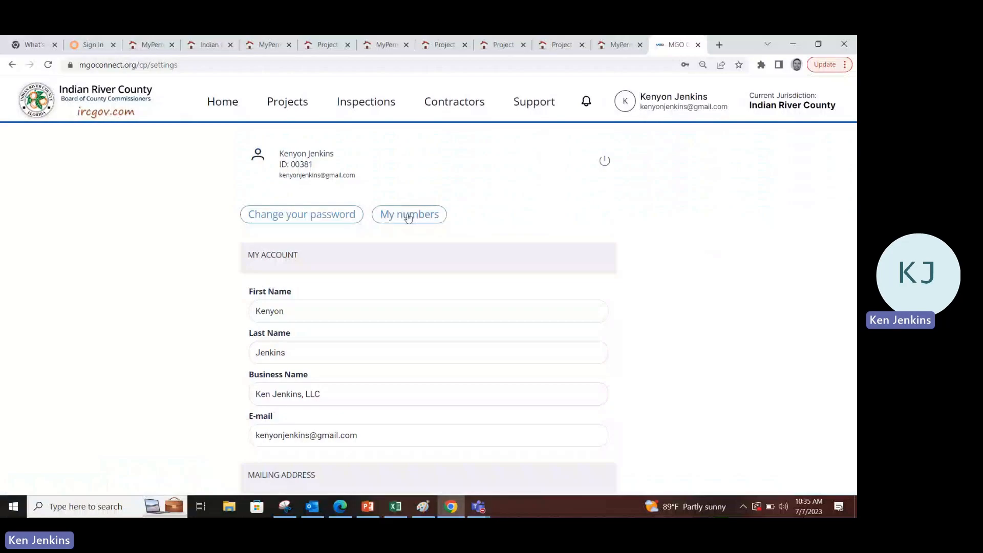
Open the user's Profile settings and review the phone numbers on the account
left_click(660, 105)
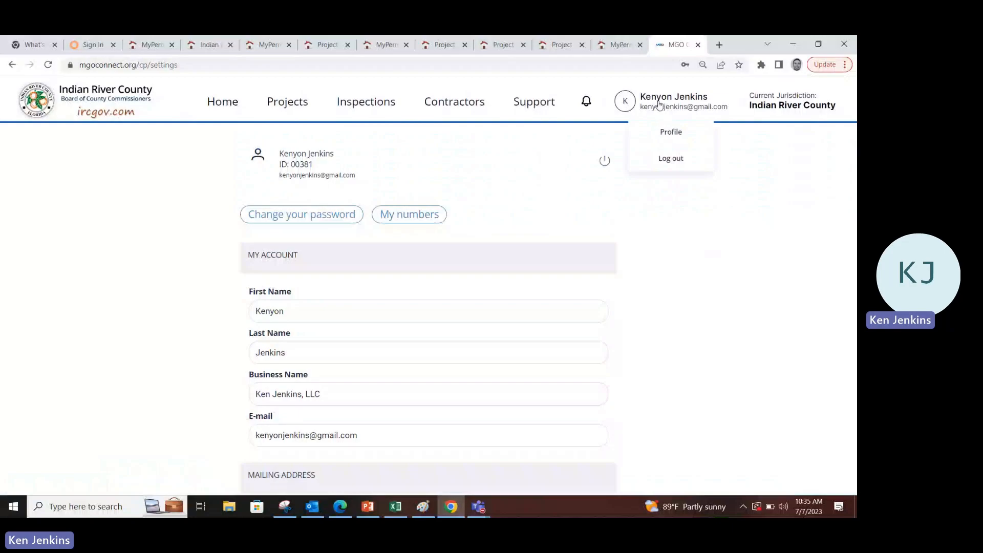
left_click(669, 132)
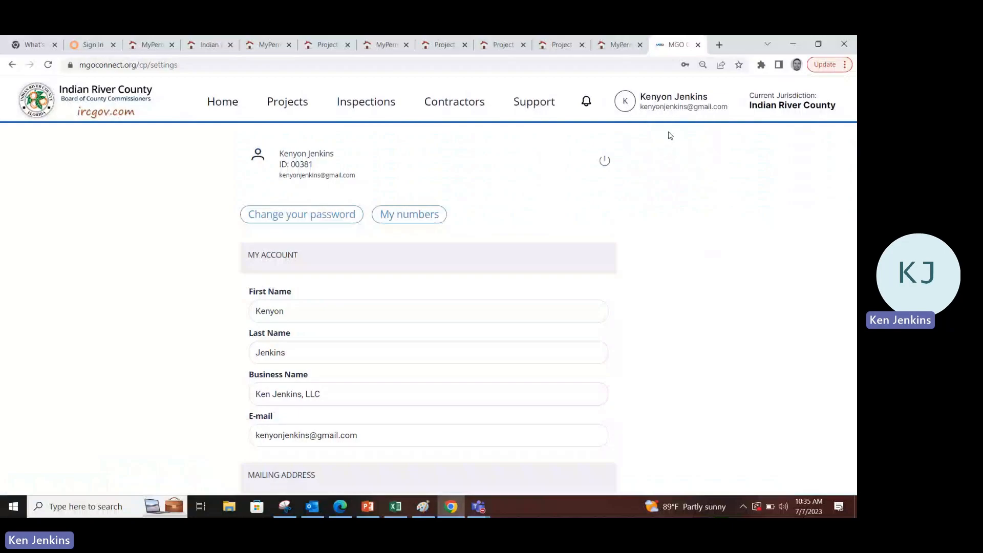
left_click(408, 220)
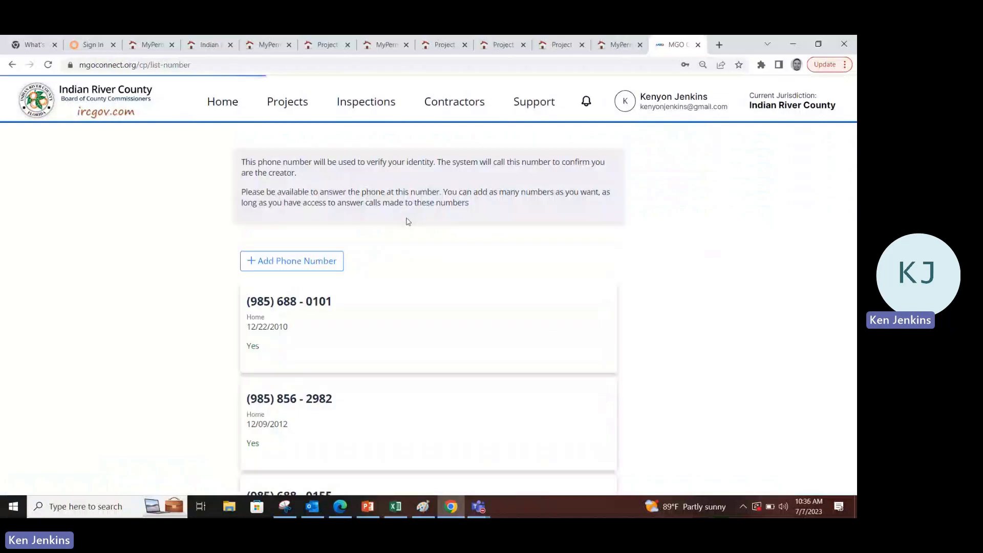
scroll(487, 295, "down", 8)
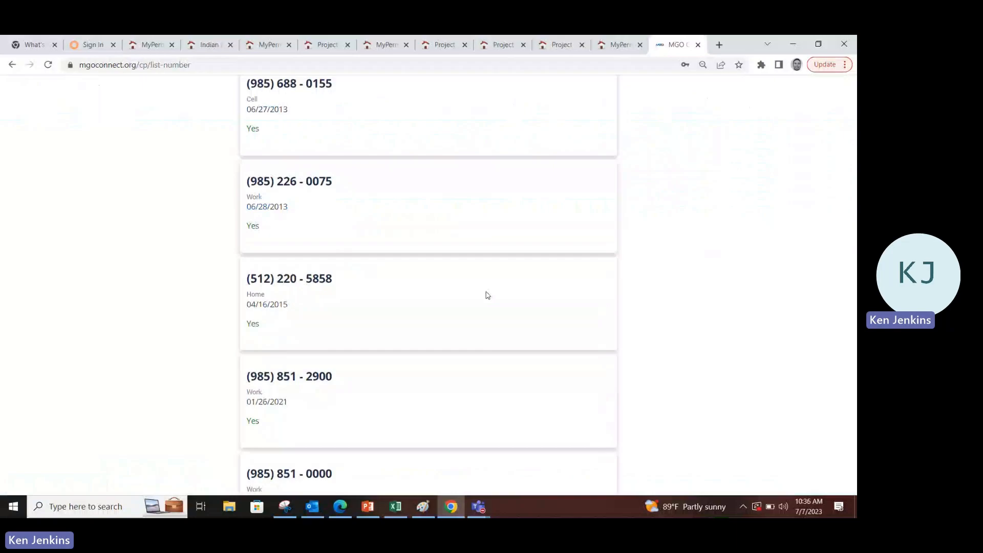
scroll(488, 296, "up", 8)
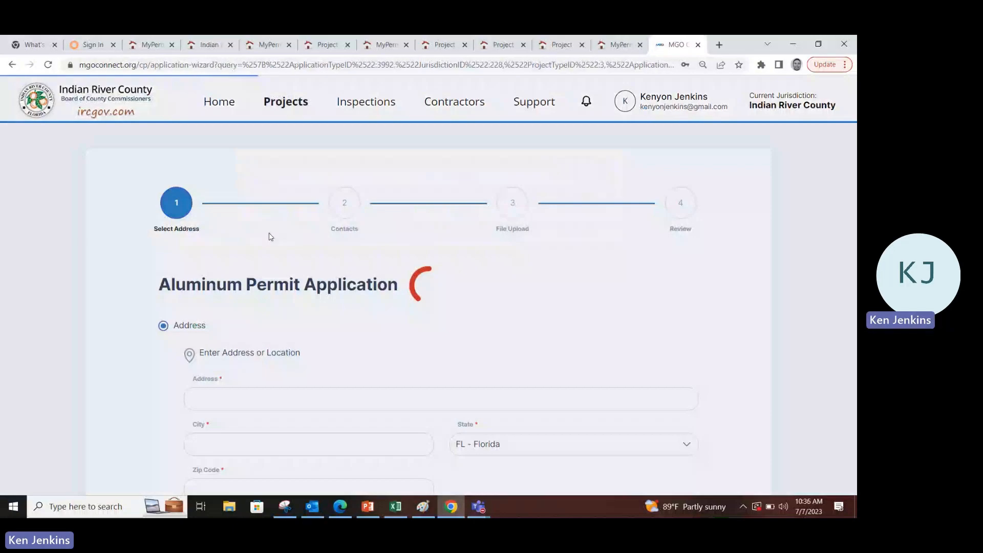
Enter the property's street address, city and zip code, accepting the saved zip suggestion
scroll(271, 237, "down", 4)
left_click(269, 228)
left_click(251, 272)
type("V")
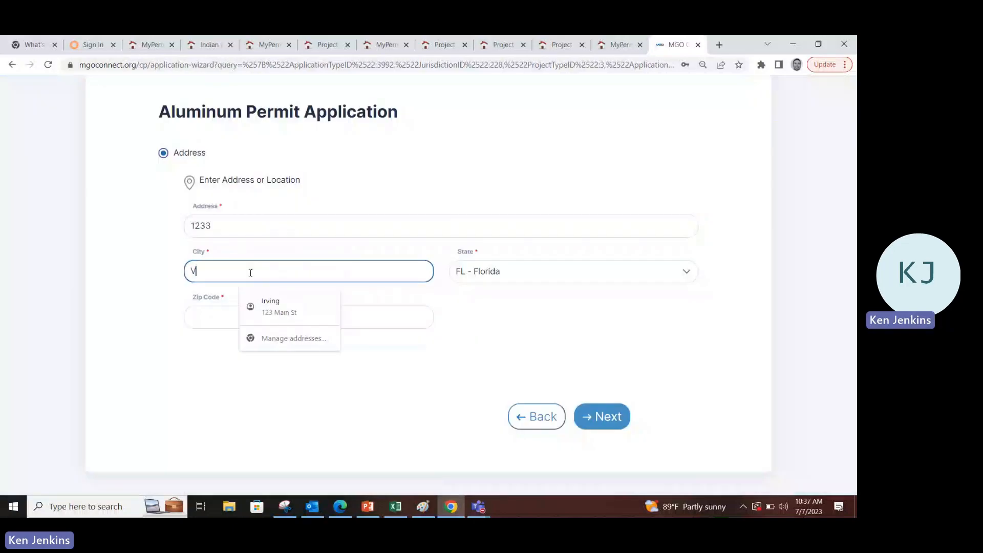
type("ero Beach")
key("Tab")
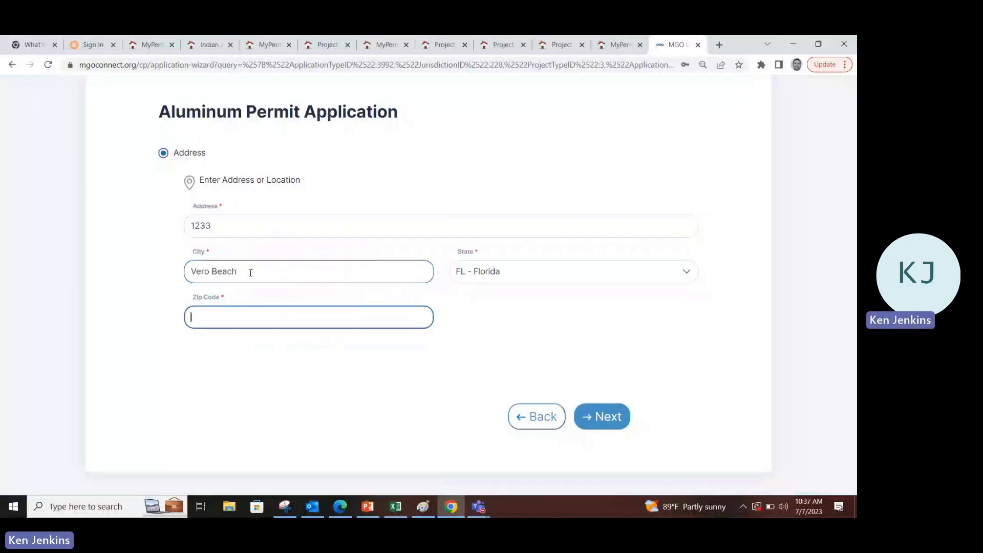
type("12345")
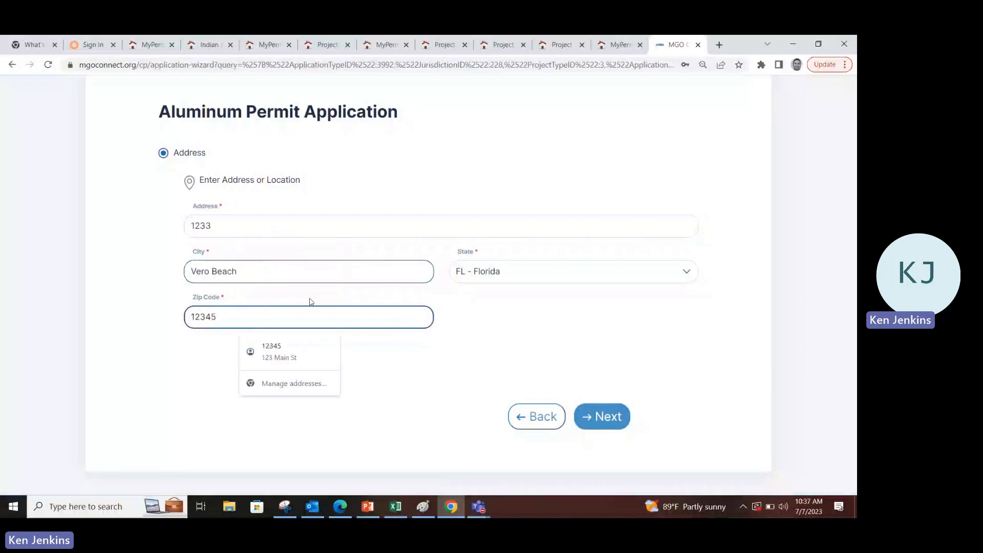
left_click(612, 419)
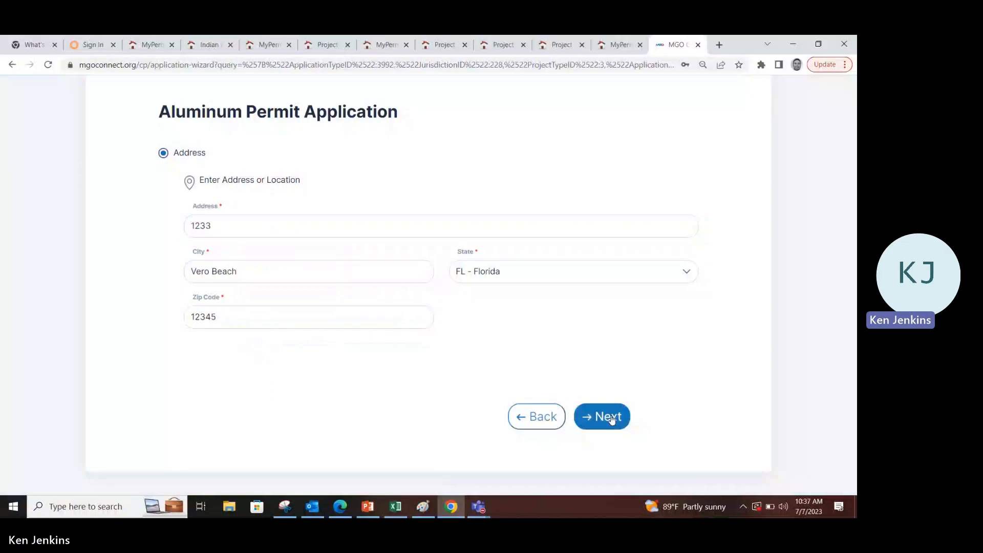
Advance to the Contacts step and show the Property Owner's contact details
left_click(612, 419)
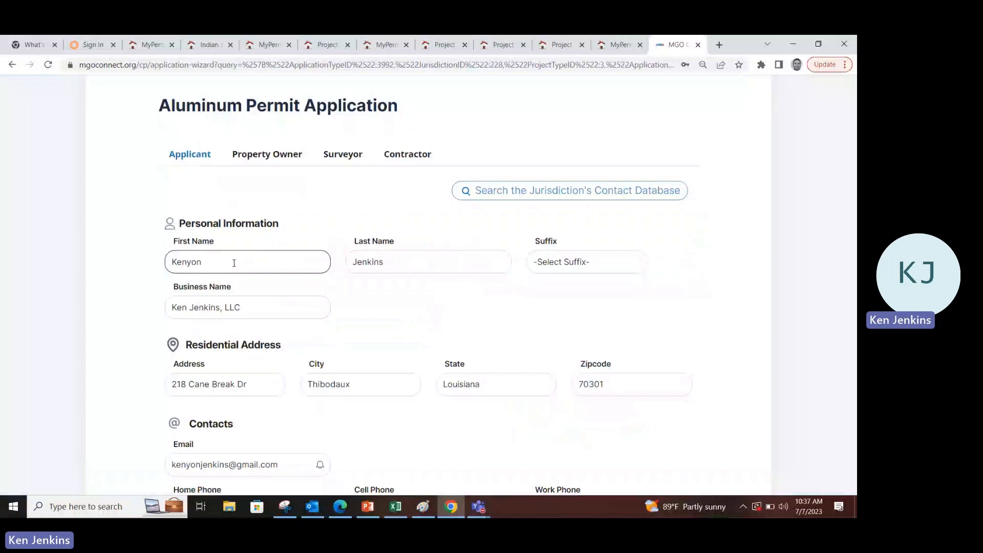
left_click(260, 156)
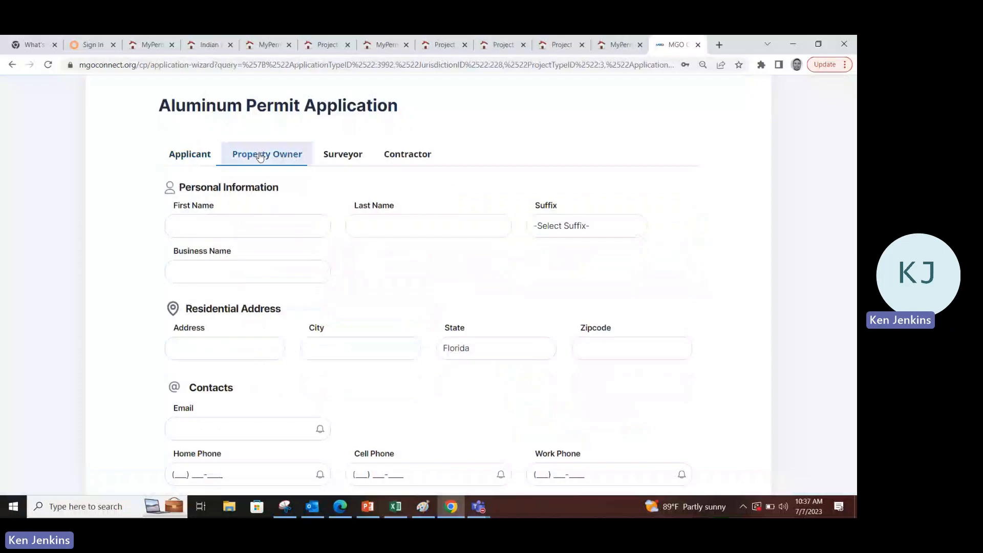
On the Contractor tab, search the jurisdiction's contact database for business name "Jj's"
left_click(408, 154)
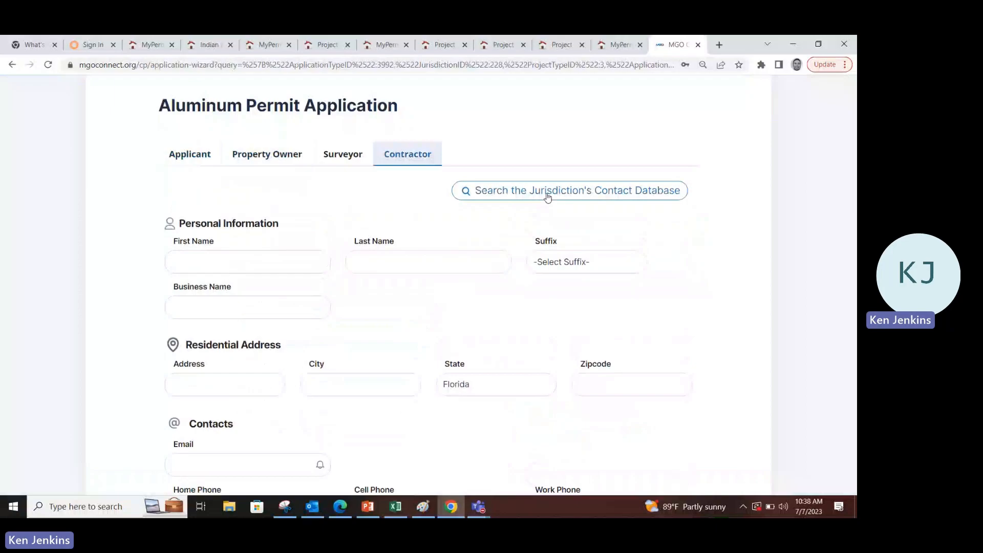
left_click(548, 197)
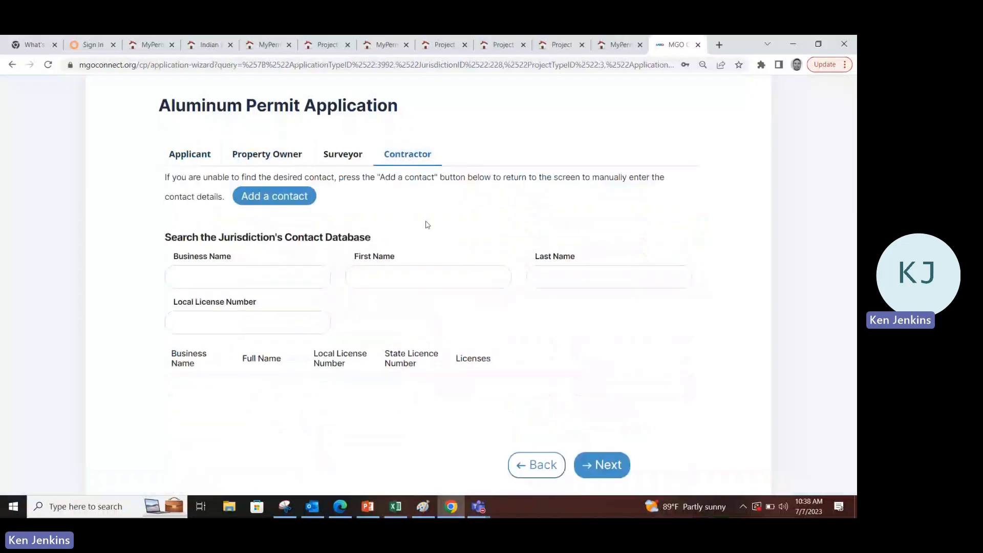
left_click(270, 278)
type("J")
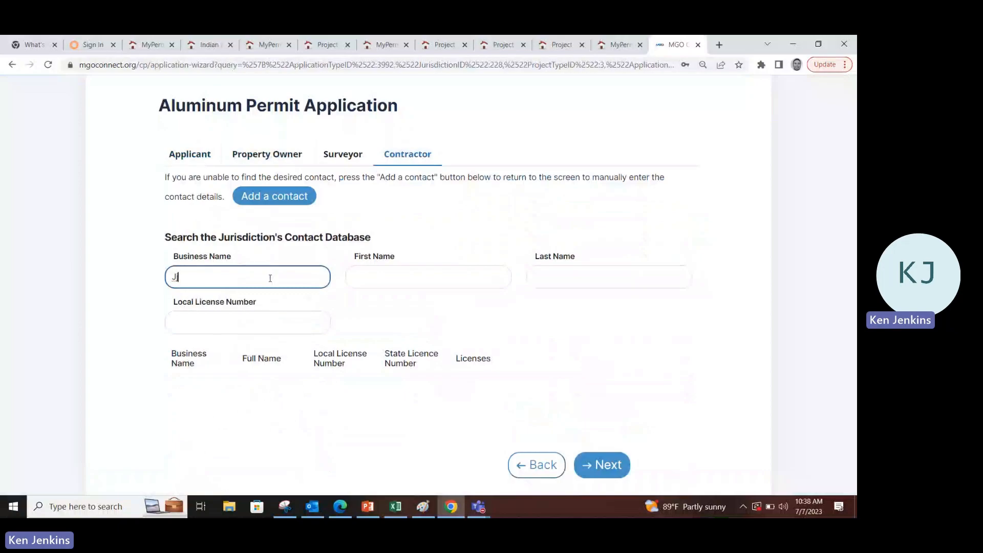
type("j")
type("'s")
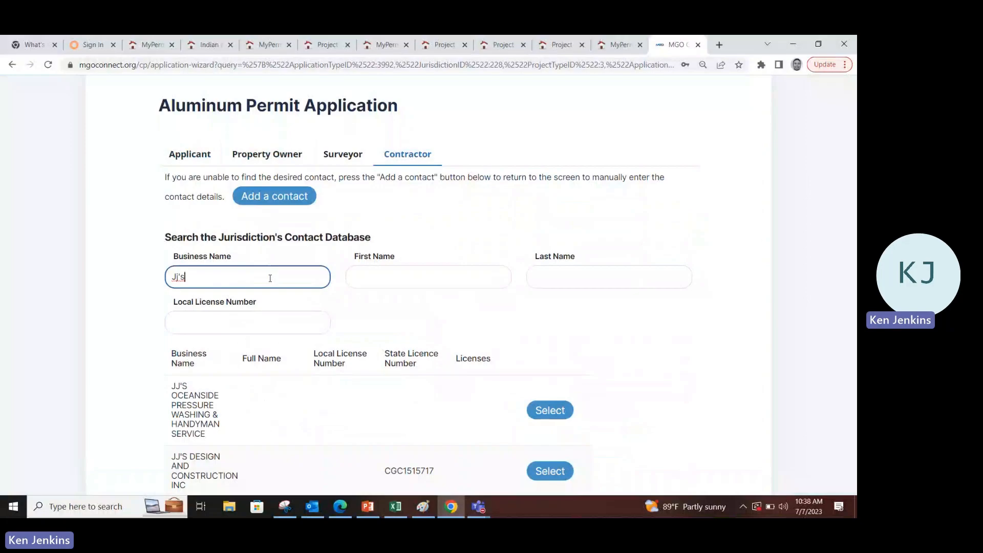
Review the three matching businesses and highlight the second result's state licence number
scroll(270, 278, "down", 4)
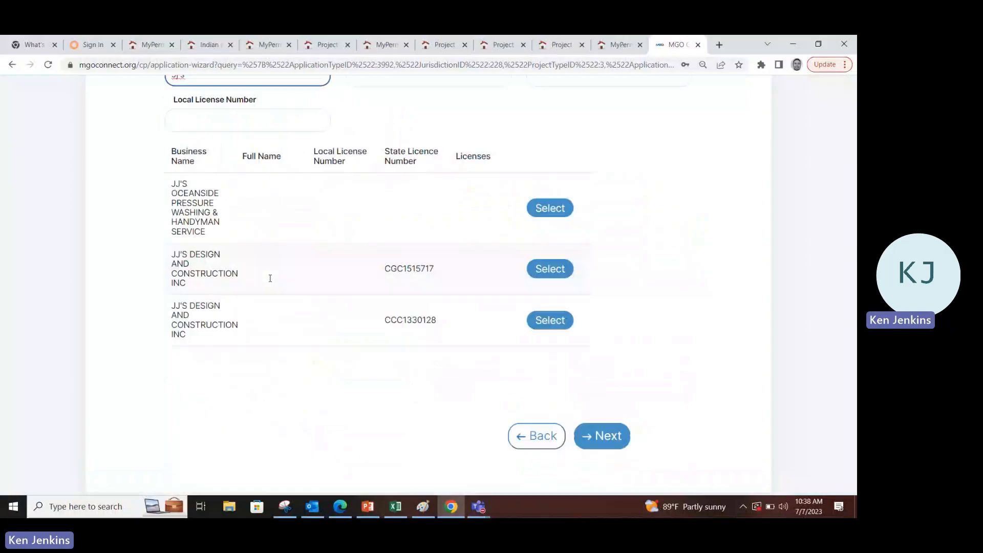
scroll(261, 285, "down", 1)
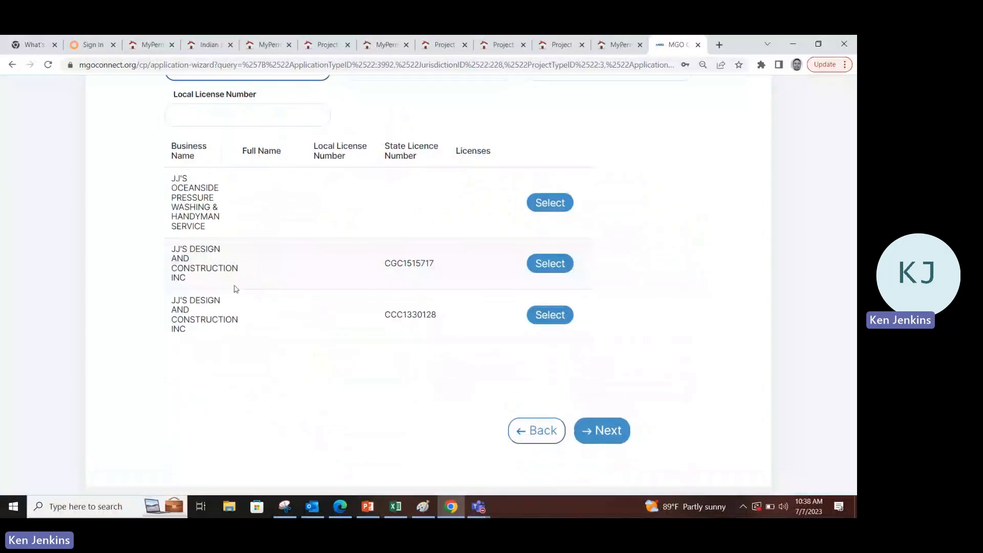
scroll(236, 289, "up", 1)
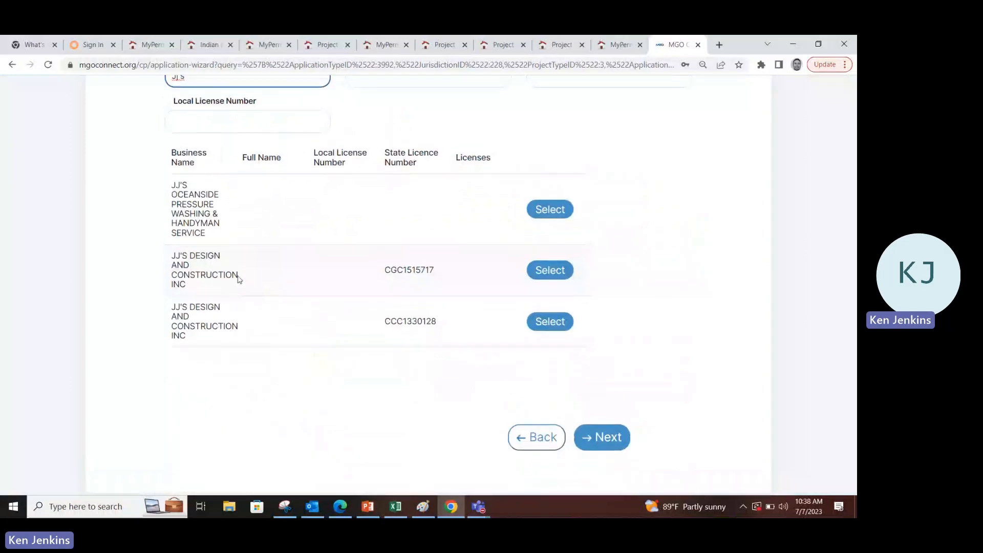
scroll(237, 279, "up", 1)
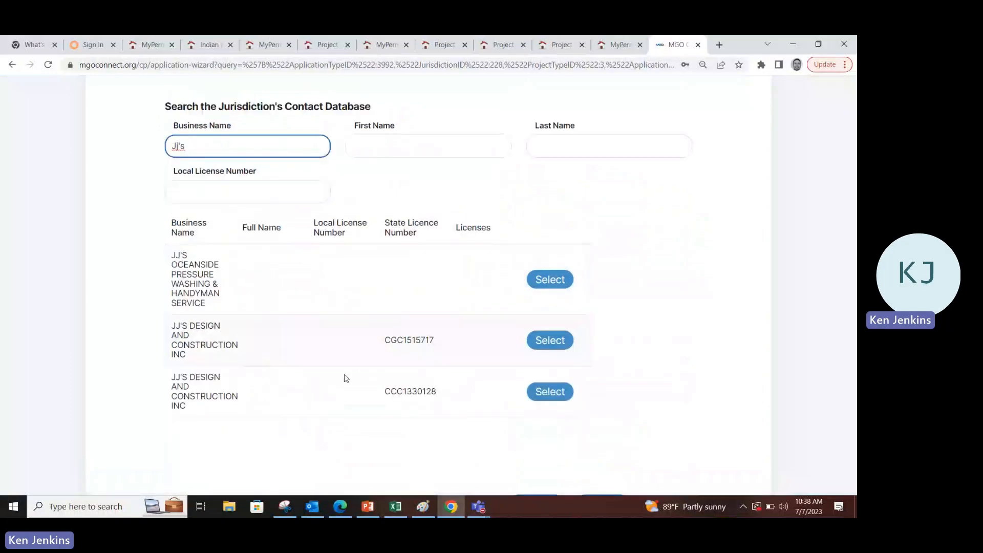
left_click_drag(435, 342, 384, 344)
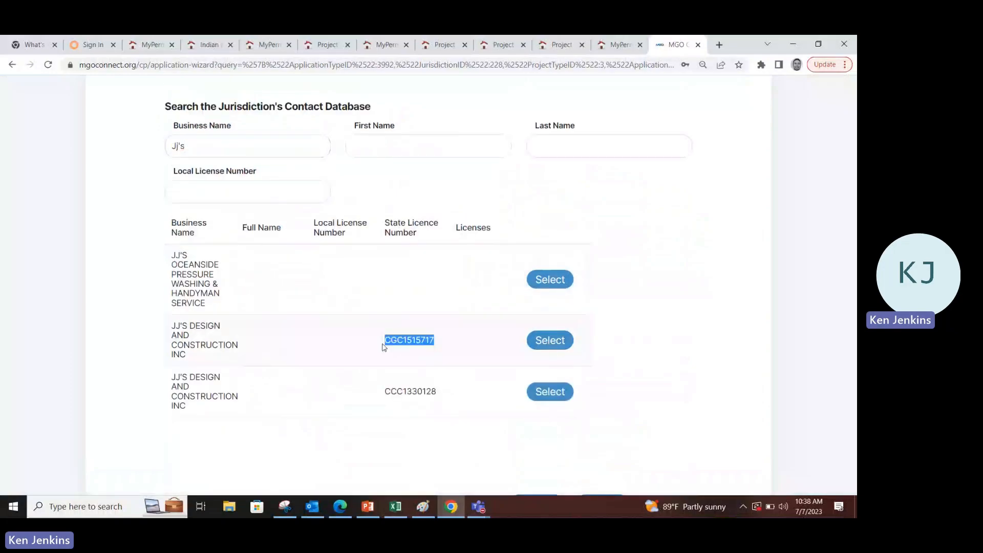
Select JJ'S DESIGN AND CONSTRUCTION INC as contractor and enable notifications for its email
left_click(556, 346)
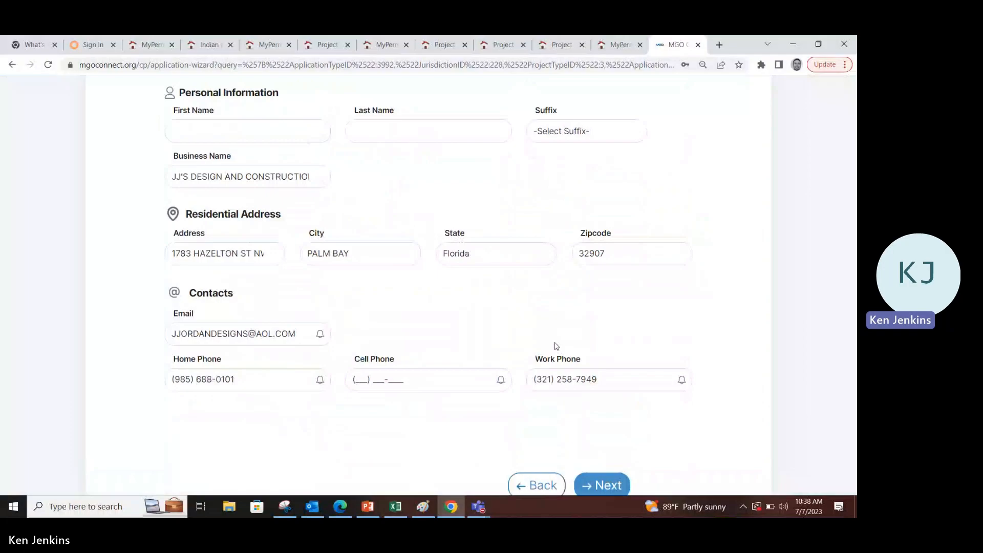
scroll(557, 346, "down", 1)
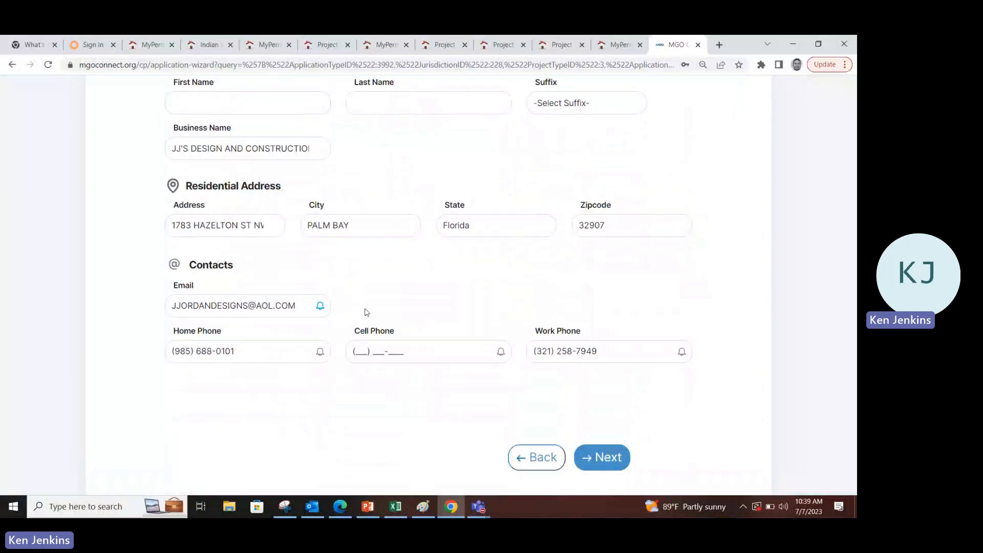
left_click(319, 351)
Scroll through the details step's empty upload boxes down to Signed and Sealed Plans
scroll(613, 419, "up", 4)
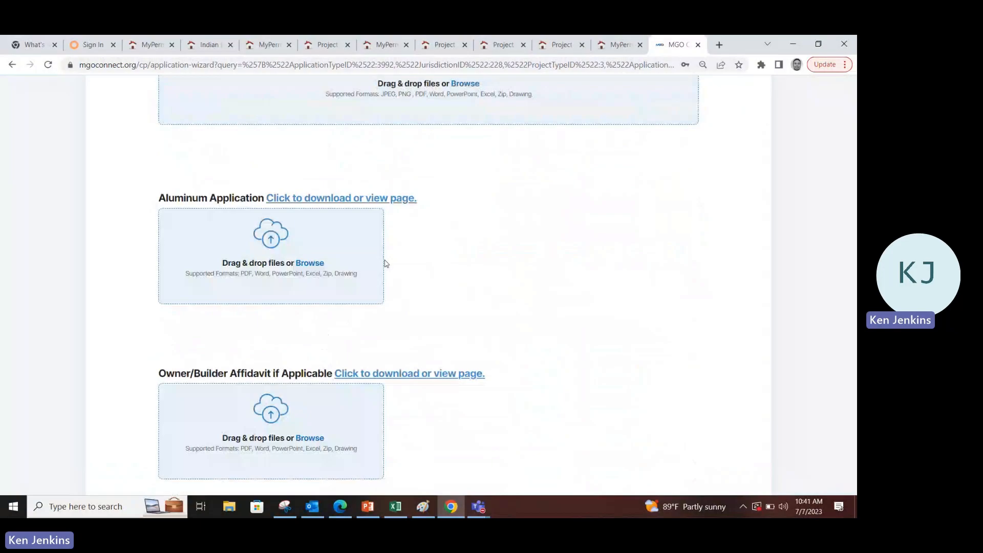
scroll(465, 348, "down", 5)
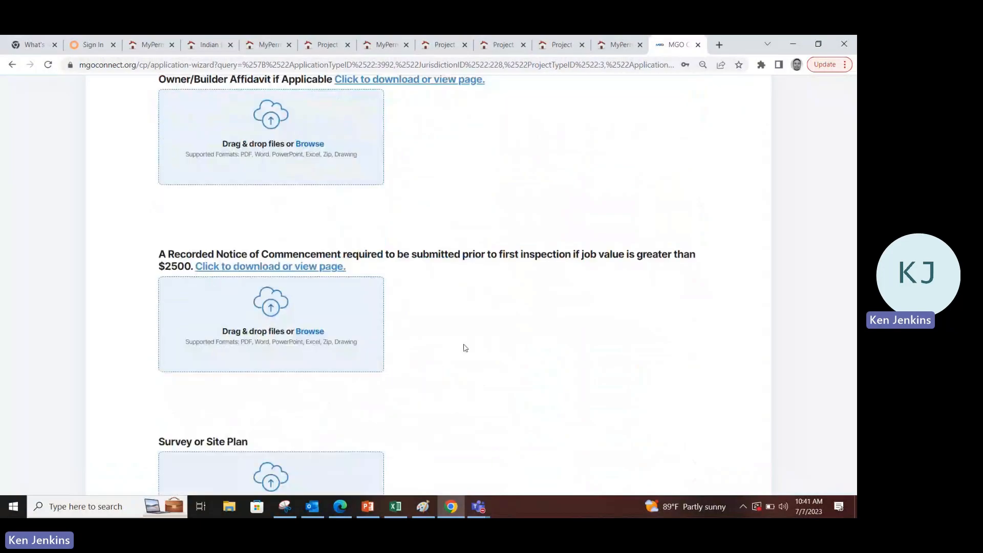
scroll(465, 348, "down", 1)
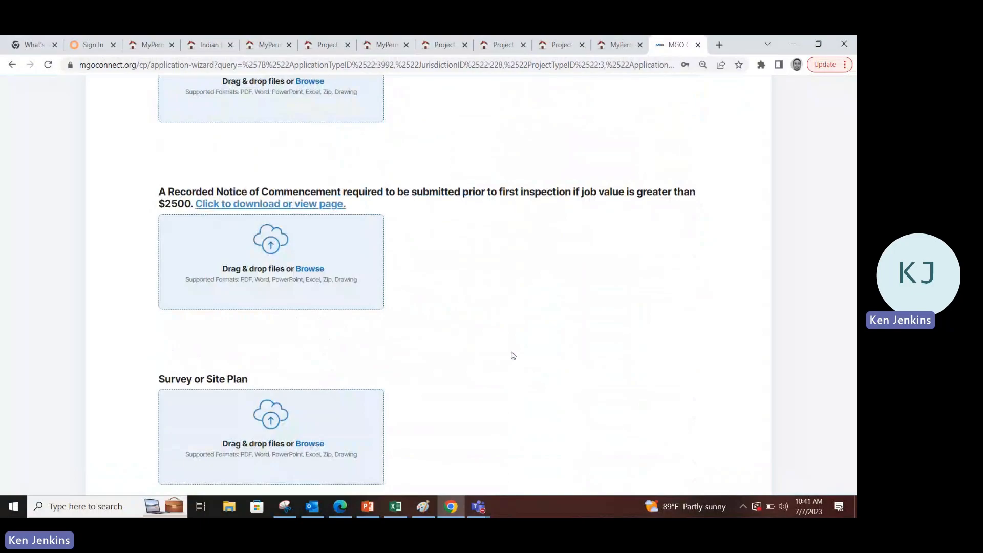
scroll(512, 355, "down", 5)
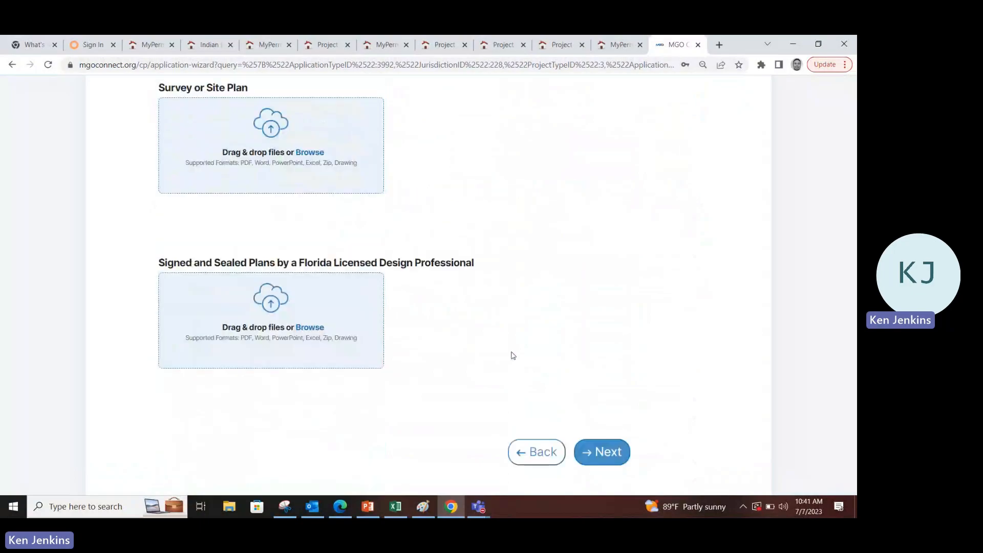
scroll(513, 355, "down", 1)
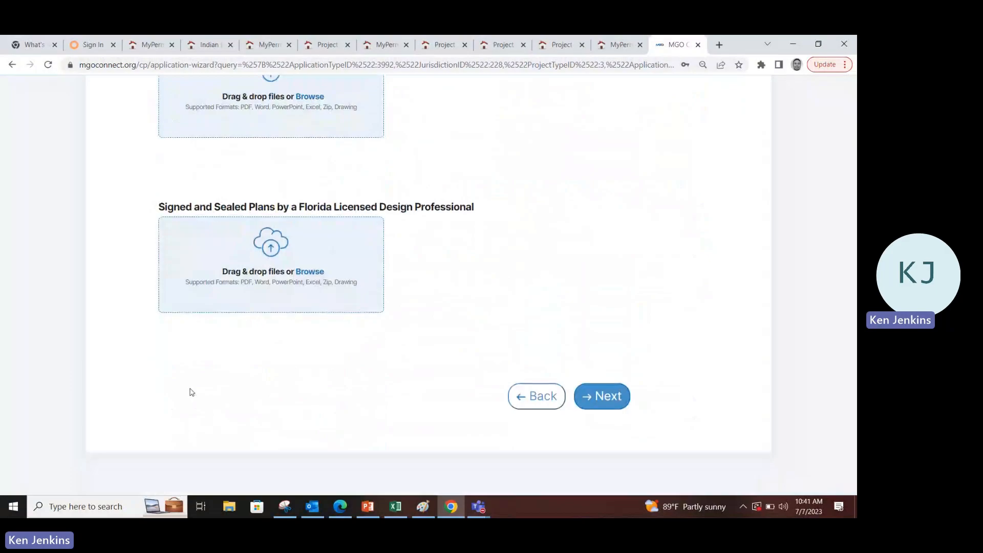